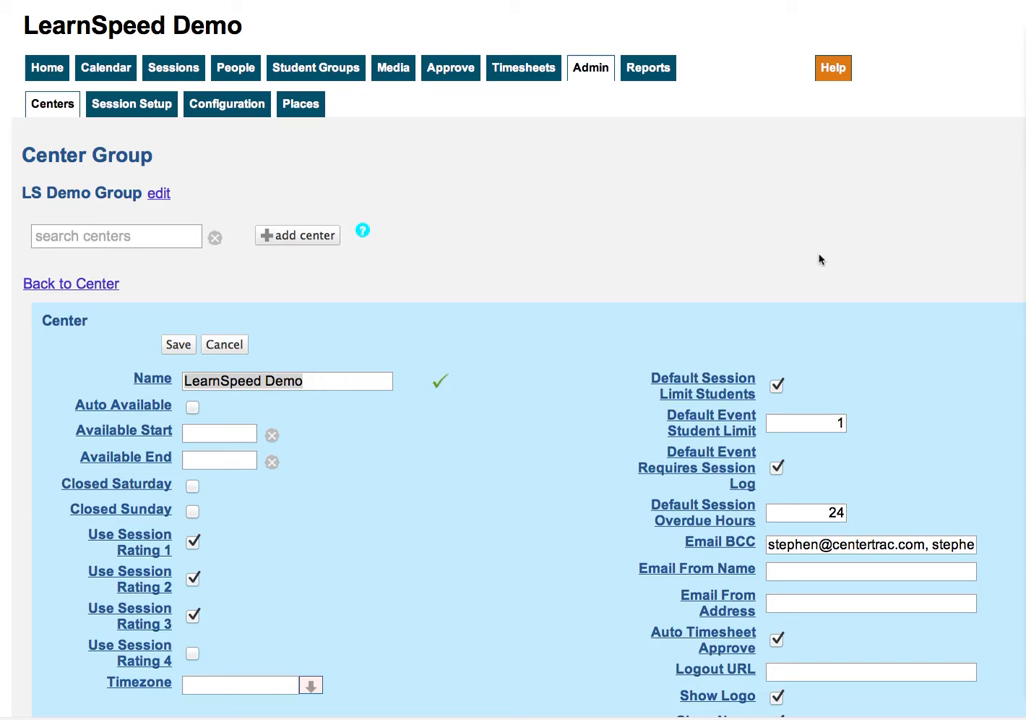
- Read the help explanation for the Auto Available setting and close it
{"action": "left_click", "coordinate": [143, 405]}
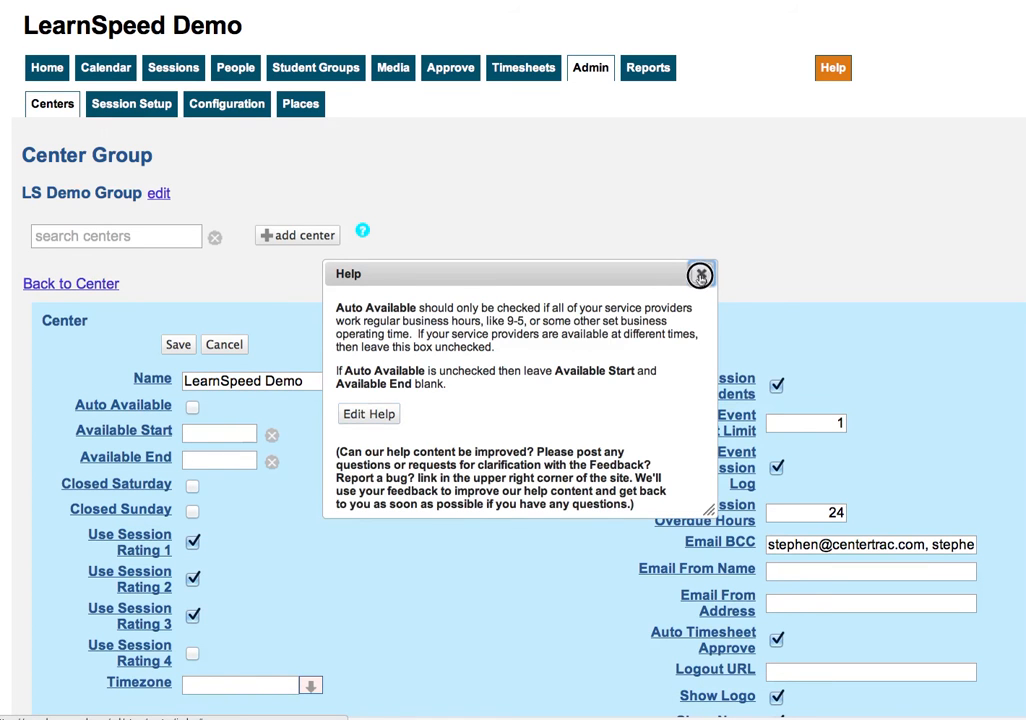
{"action": "left_click", "coordinate": [701, 275]}
{"action": "scroll", "coordinate": [701, 281], "scroll_direction": "down", "scroll_amount": 5}
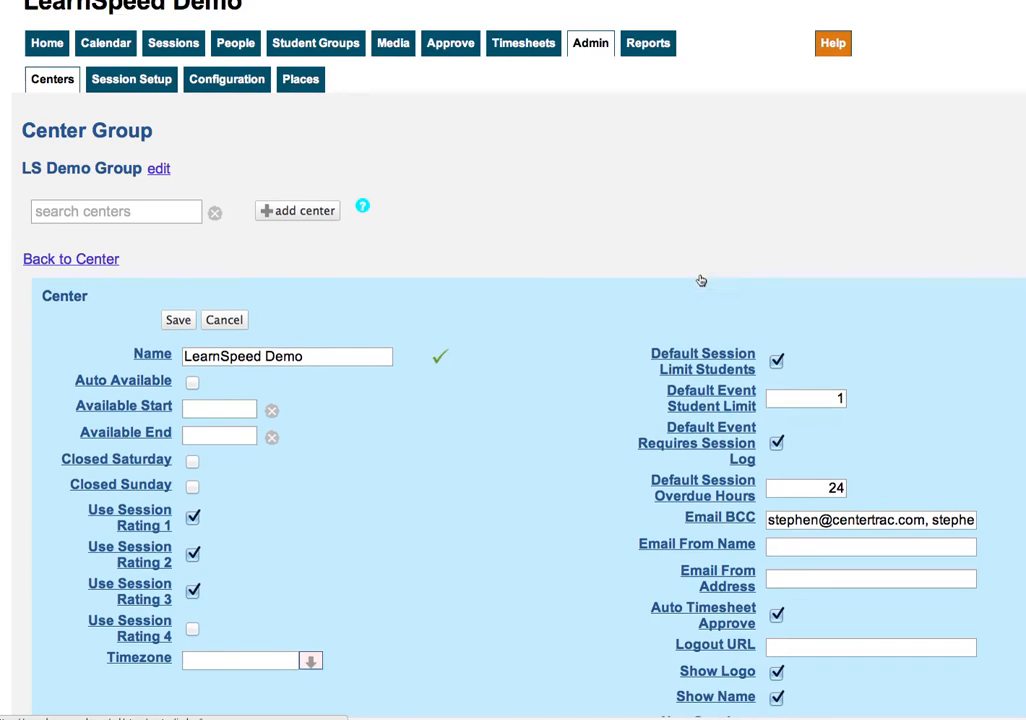
{"action": "scroll", "coordinate": [701, 281], "scroll_direction": "down", "scroll_amount": 2}
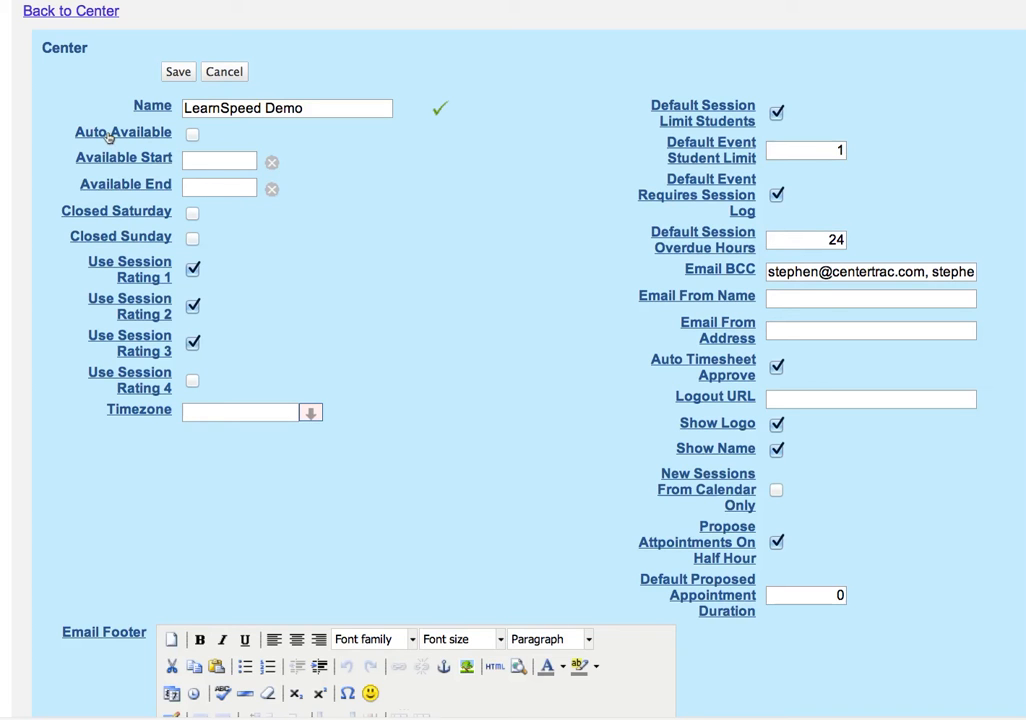
{"action": "left_click", "coordinate": [193, 135]}
{"action": "left_click", "coordinate": [207, 161]}
{"action": "left_click", "coordinate": [308, 150]}
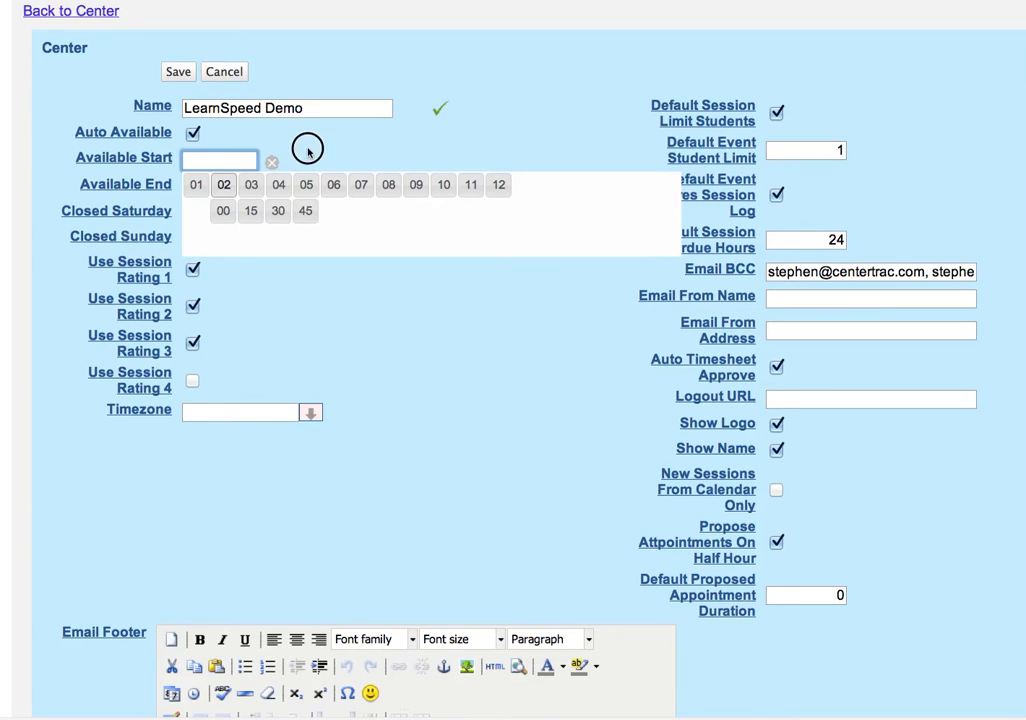
{"action": "left_click", "coordinate": [193, 136]}
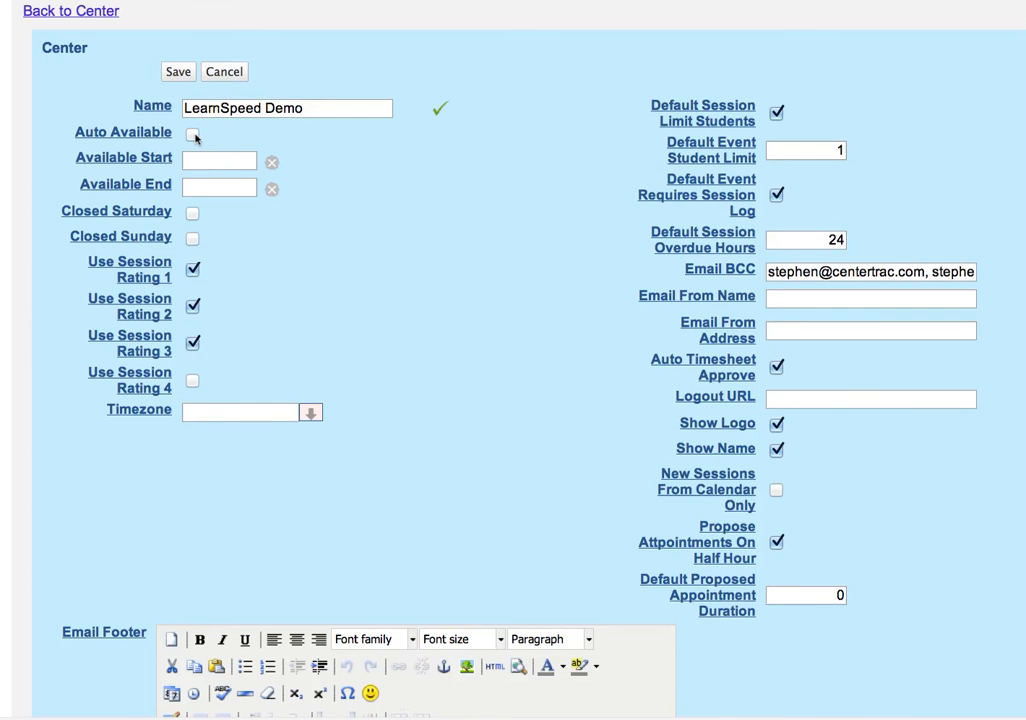
{"action": "left_click", "coordinate": [193, 239]}
{"action": "left_click", "coordinate": [193, 239]}
- Clear all addresses from the center's Email BCC field
{"action": "scroll", "coordinate": [275, 245], "scroll_direction": "down", "scroll_amount": 1}
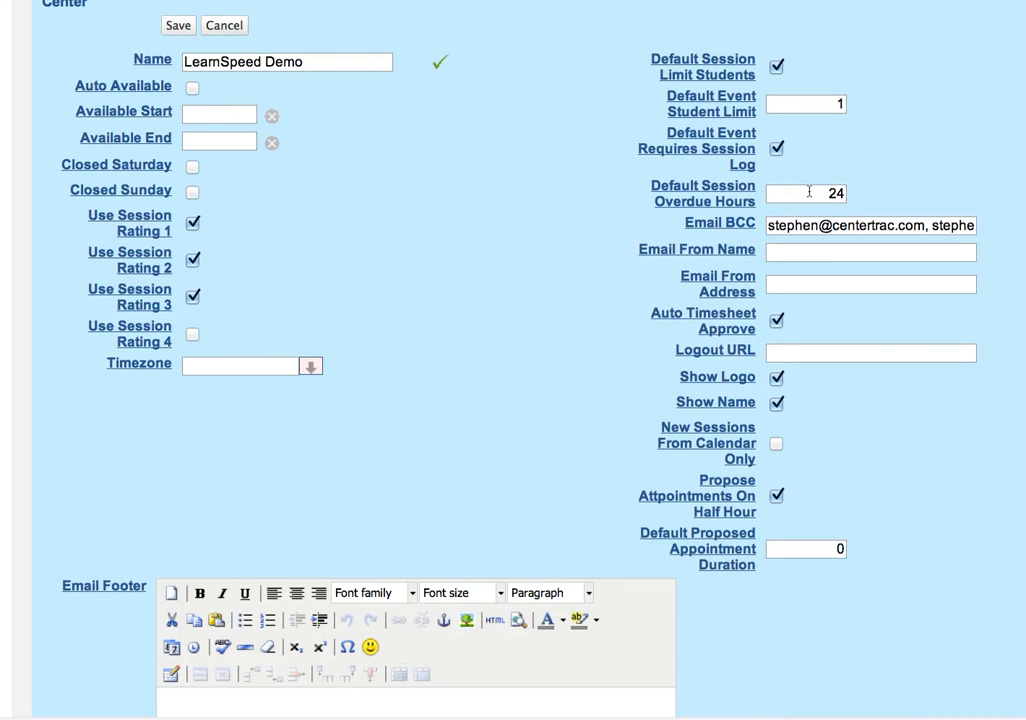
{"action": "scroll", "coordinate": [809, 192], "scroll_direction": "down", "scroll_amount": 3}
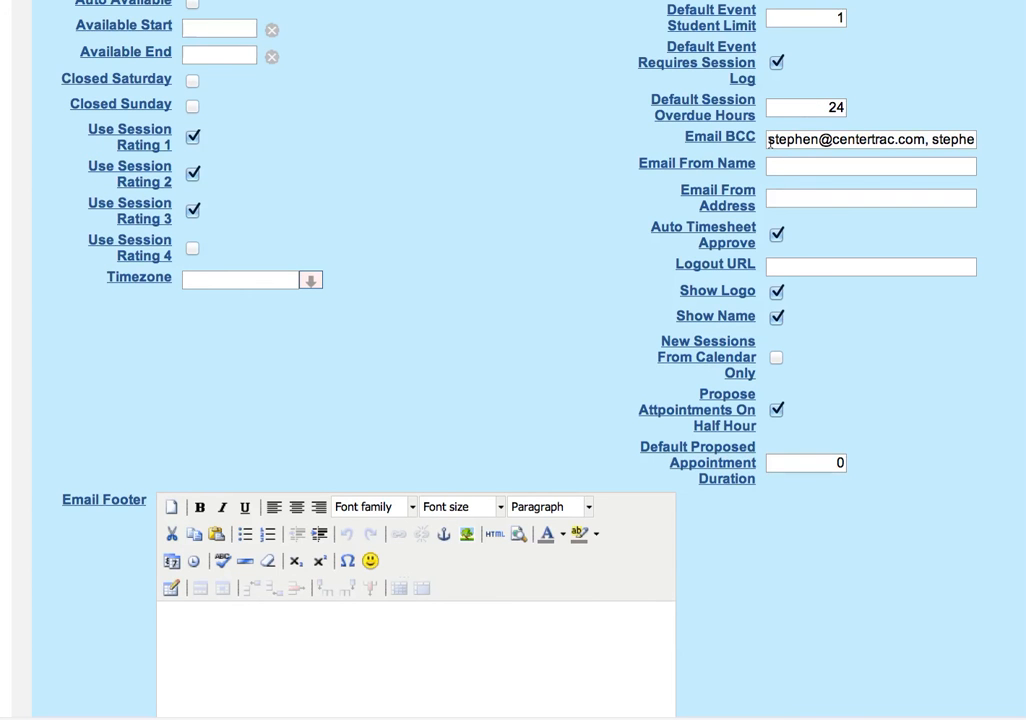
{"action": "left_click", "coordinate": [776, 141]}
{"action": "key", "text": "super+a"}
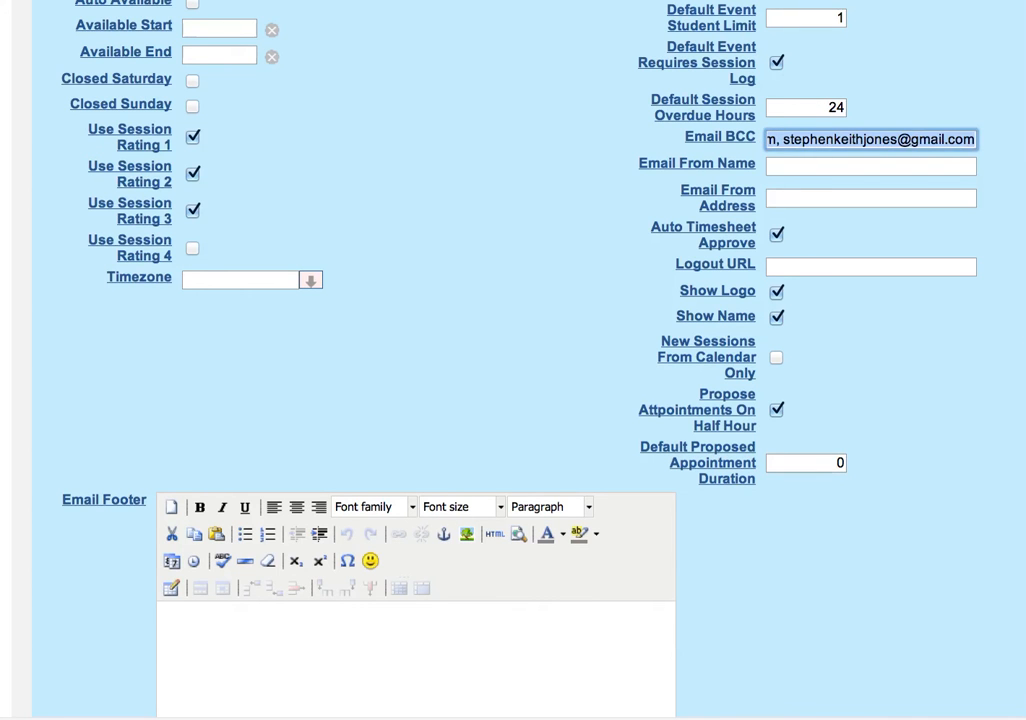
{"action": "key", "text": "BackSpace"}
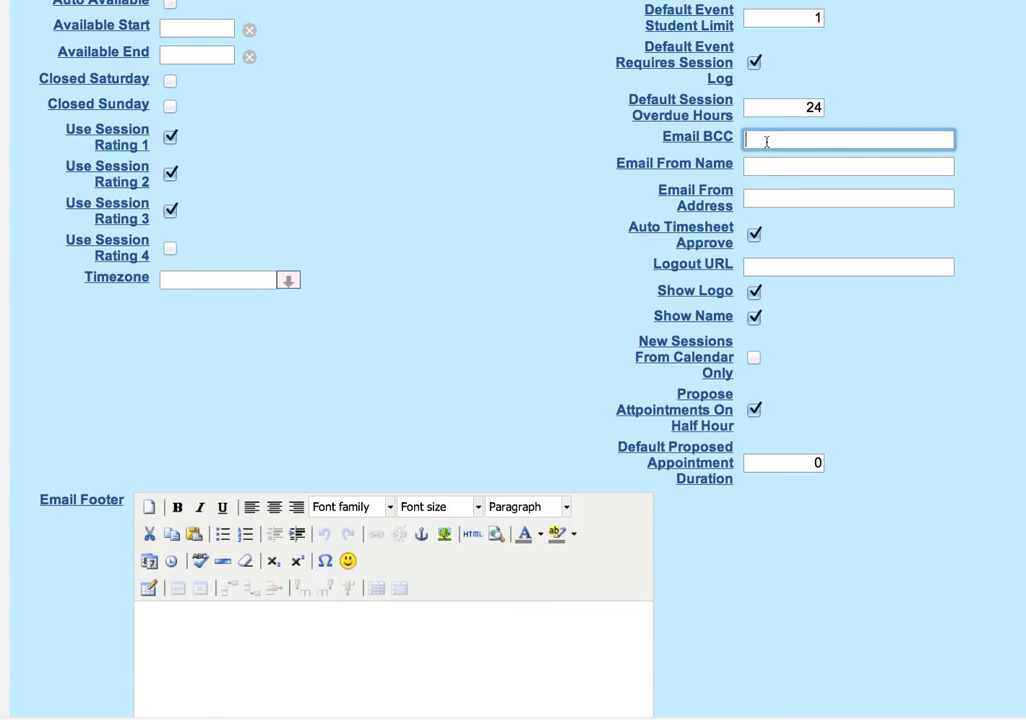
- Turn off Auto Timesheet Approve for the center, leaving the Email From Name and Email From Address blank
{"action": "left_click", "coordinate": [766, 170]}
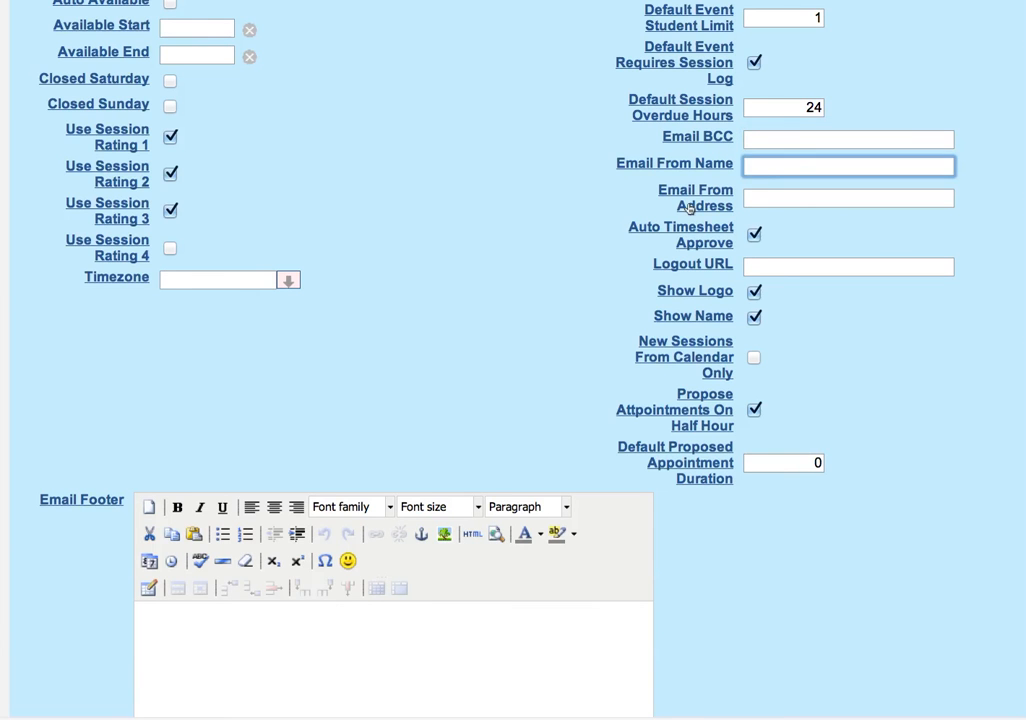
{"action": "left_click", "coordinate": [785, 200]}
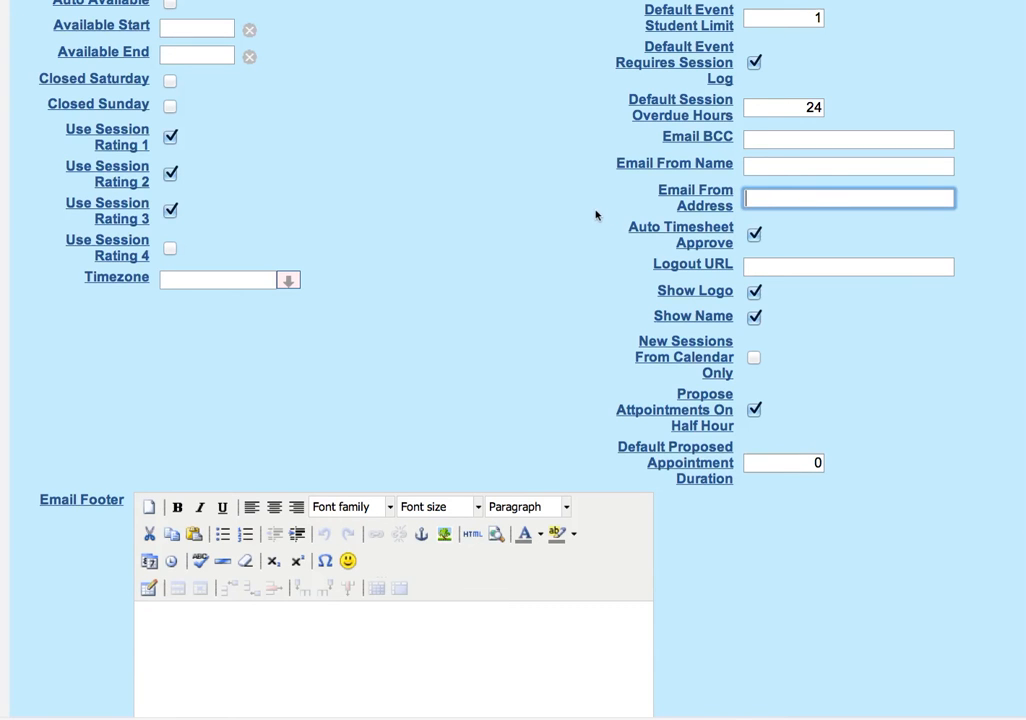
{"action": "scroll", "coordinate": [595, 214], "scroll_direction": "down", "scroll_amount": 1}
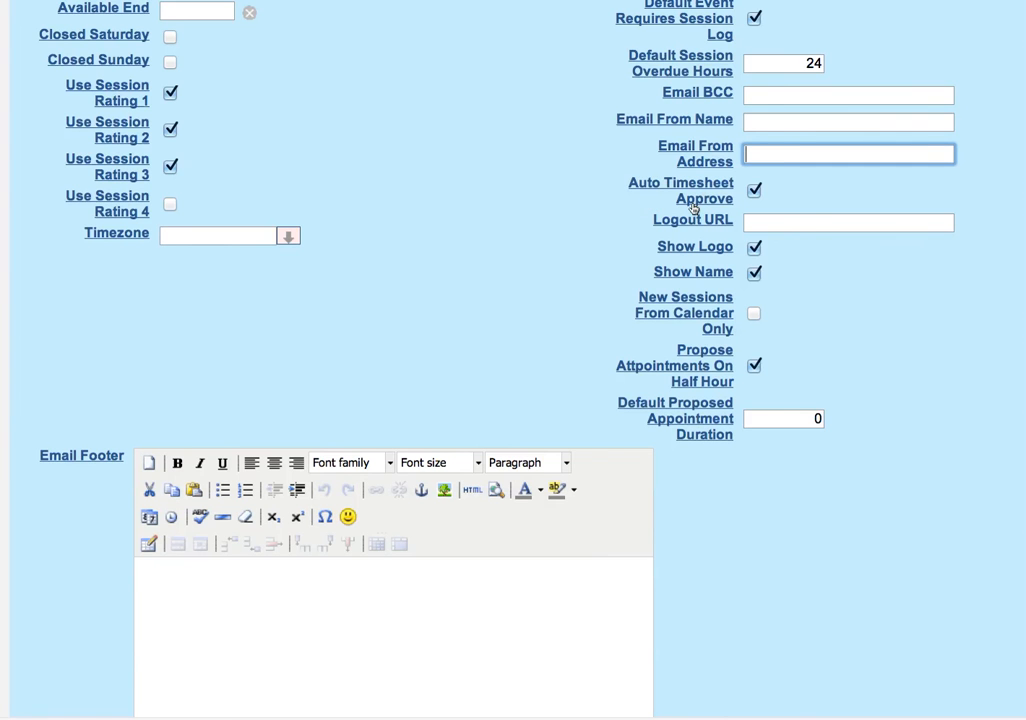
{"action": "scroll", "coordinate": [799, 195], "scroll_direction": "down", "scroll_amount": 2}
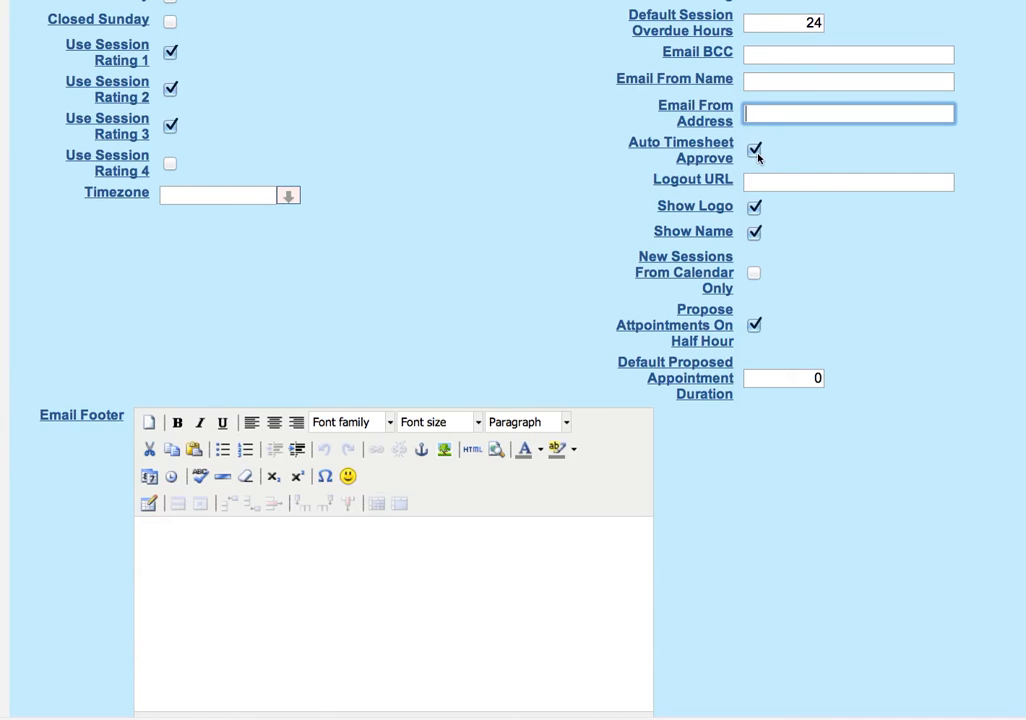
{"action": "left_click", "coordinate": [756, 152]}
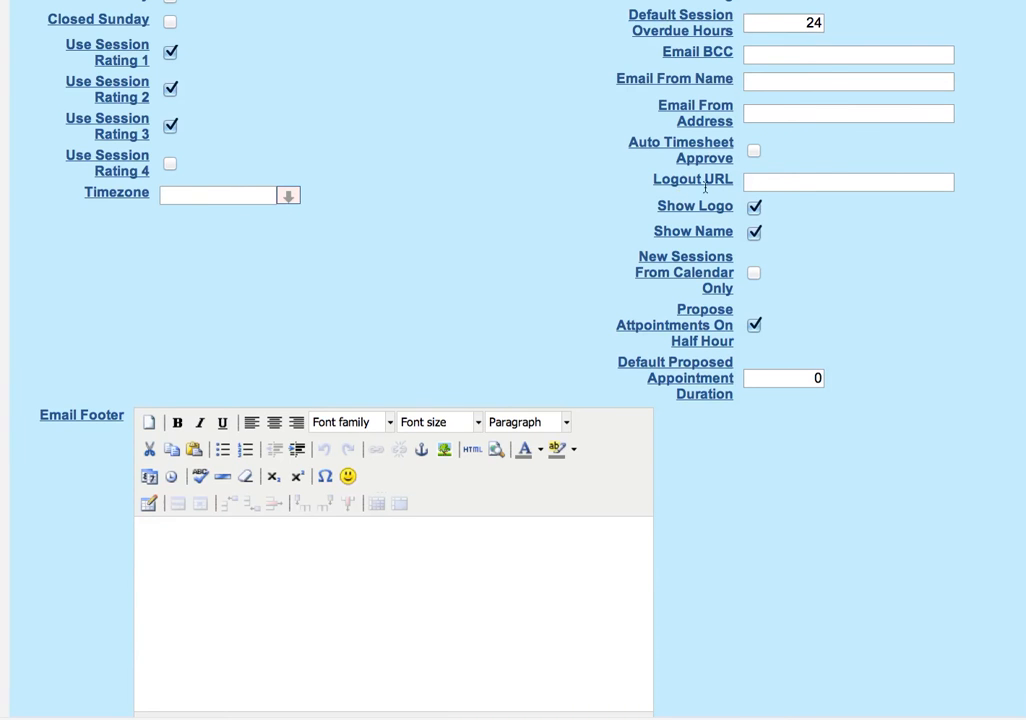
- Turn off Show Logo for the center and leave the Logout URL blank
{"action": "left_click", "coordinate": [779, 185]}
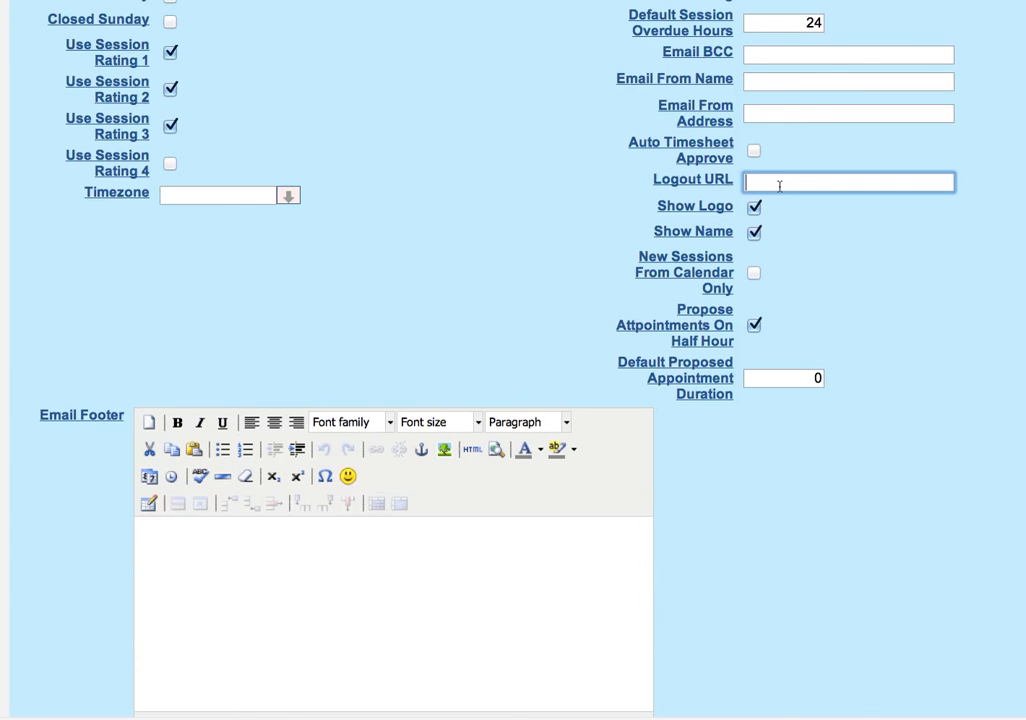
{"action": "scroll", "coordinate": [779, 185], "scroll_direction": "down", "scroll_amount": 1}
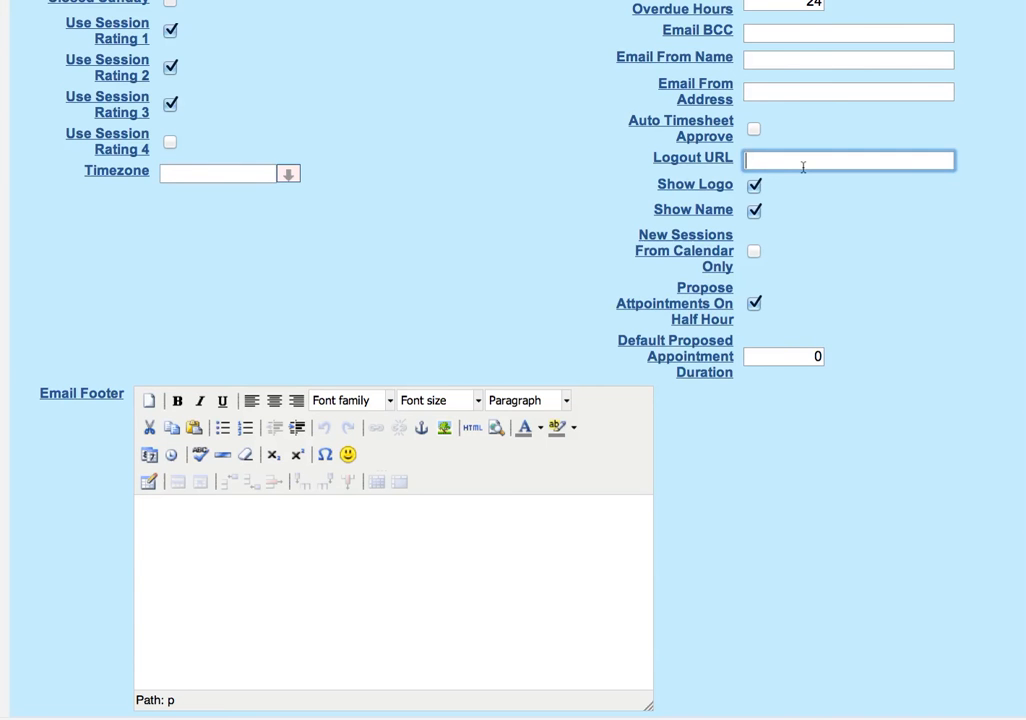
{"action": "scroll", "coordinate": [803, 167], "scroll_direction": "down", "scroll_amount": 1}
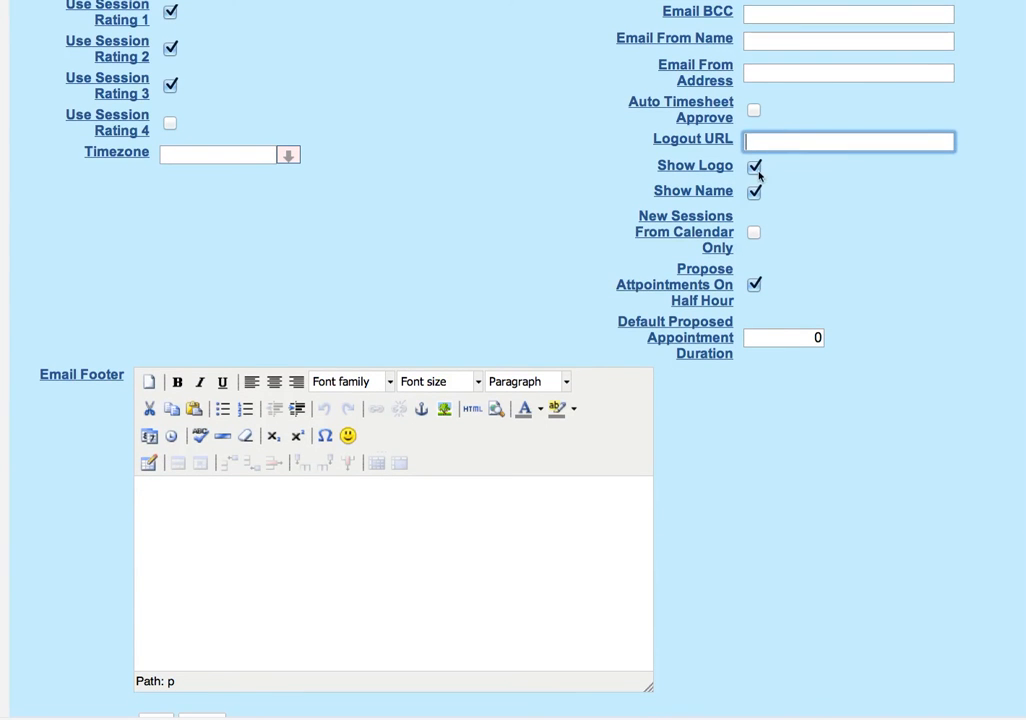
{"action": "left_click", "coordinate": [754, 168]}
- Enable New Sessions From Calendar Only and set the Default Proposed Appointment Duration to 60
{"action": "scroll", "coordinate": [385, 275], "scroll_direction": "up", "scroll_amount": 10}
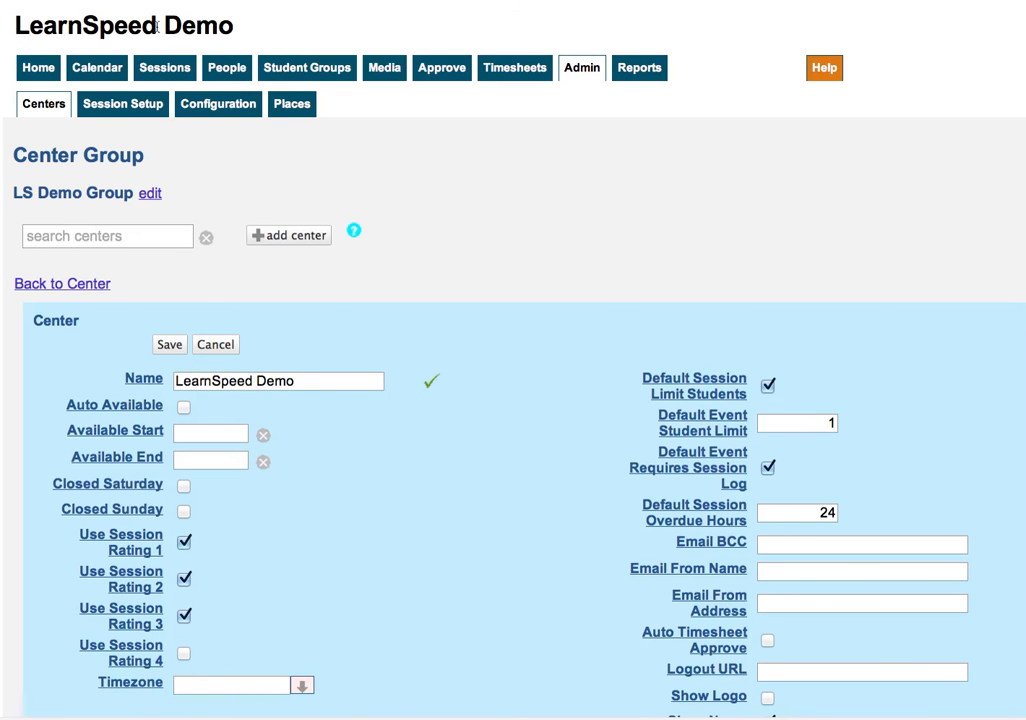
{"action": "scroll", "coordinate": [520, 238], "scroll_direction": "down", "scroll_amount": 5}
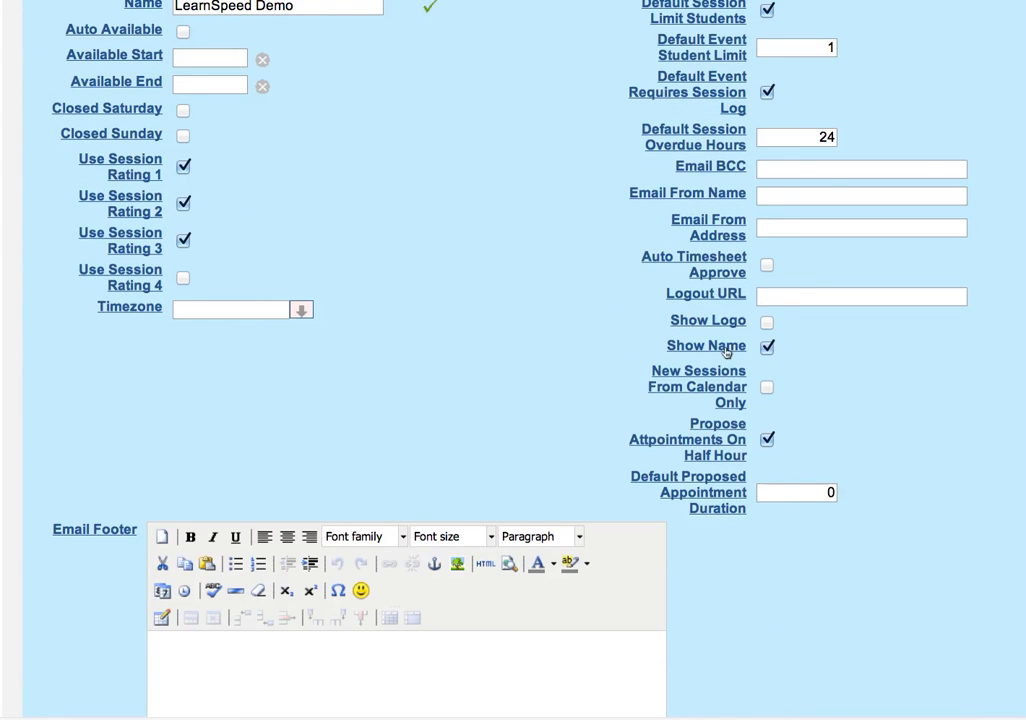
{"action": "scroll", "coordinate": [545, 373], "scroll_direction": "up", "scroll_amount": 5}
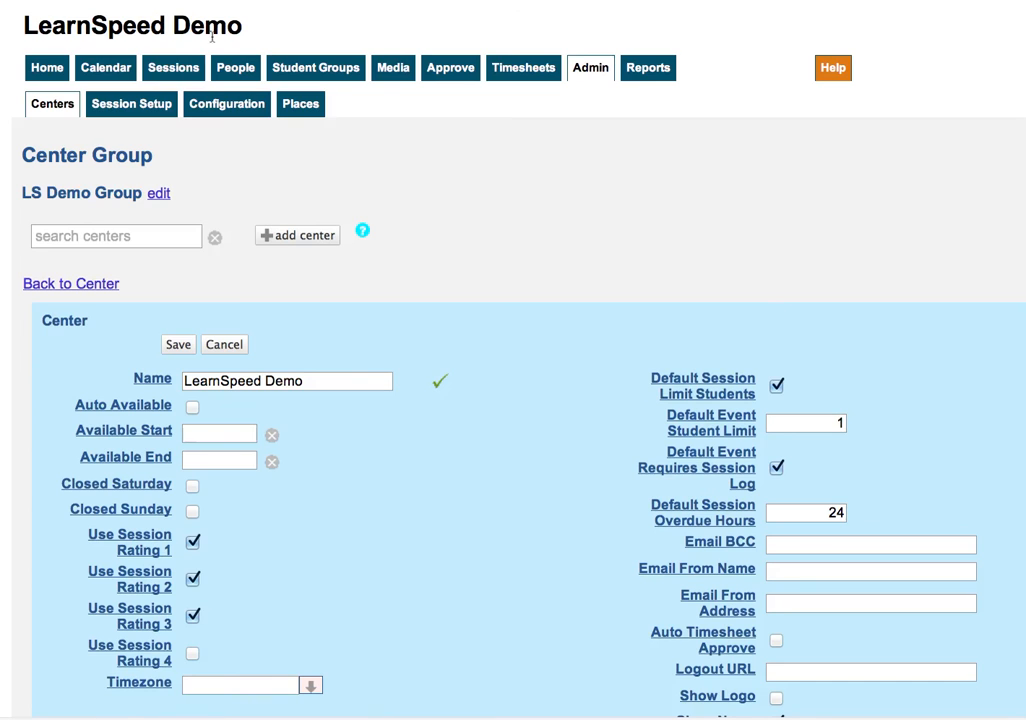
{"action": "scroll", "coordinate": [589, 360], "scroll_direction": "down", "scroll_amount": 5}
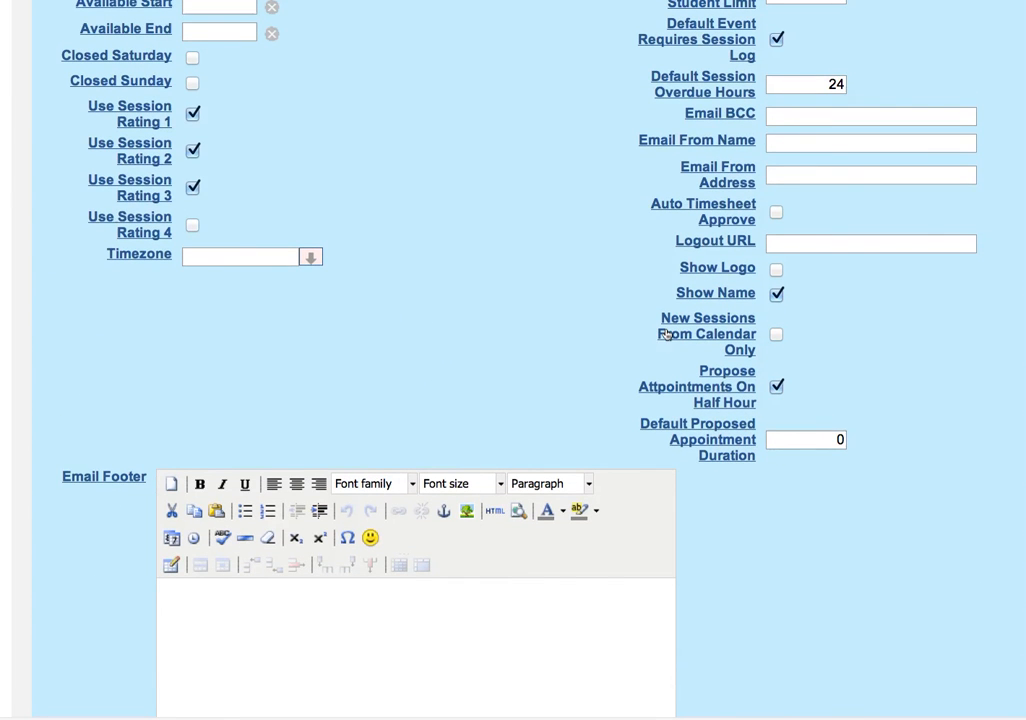
{"action": "left_click", "coordinate": [777, 335]}
{"action": "left_click", "coordinate": [818, 441]}
{"action": "type", "text": "60"}
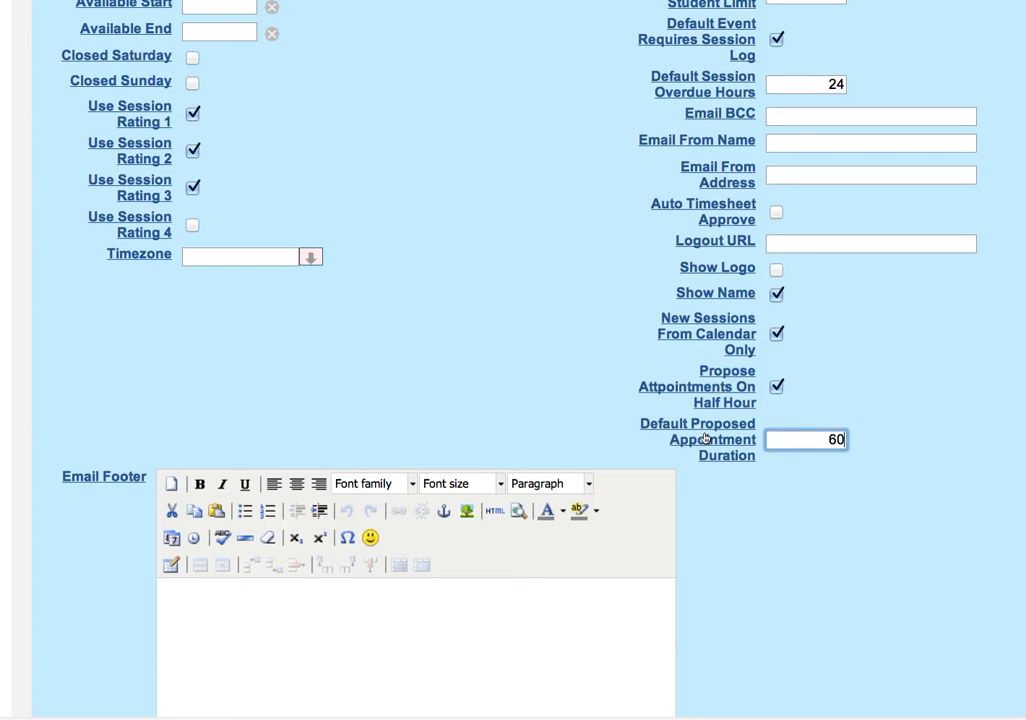
- Enter "Wells Academics" as the center's email footer text
{"action": "scroll", "coordinate": [447, 392], "scroll_direction": "down", "scroll_amount": 5}
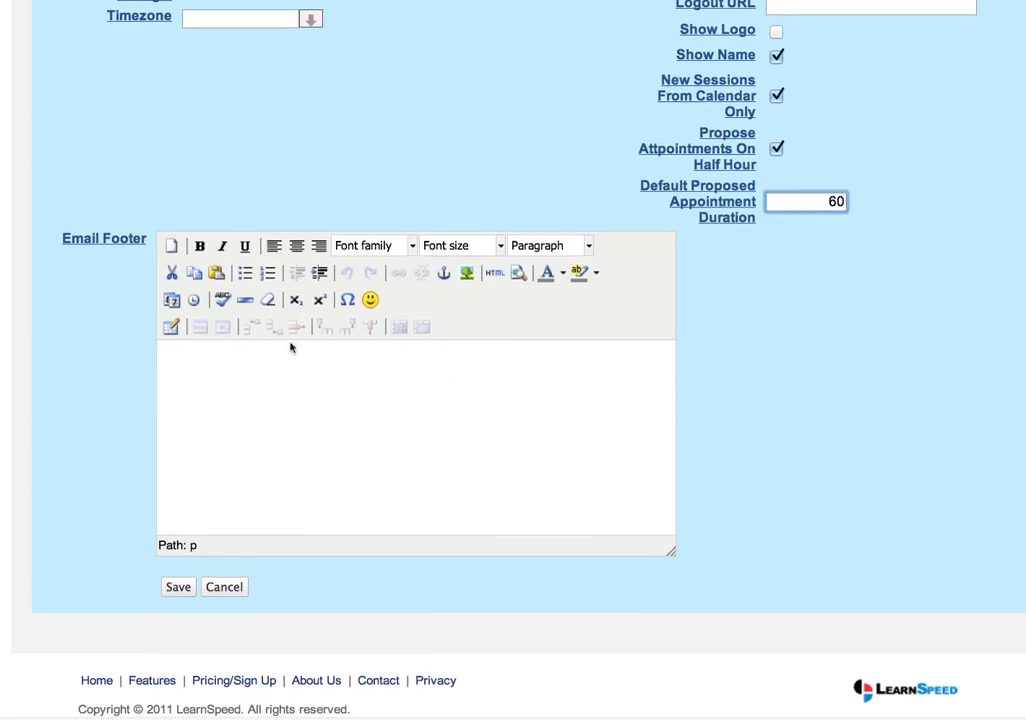
{"action": "left_click", "coordinate": [221, 361]}
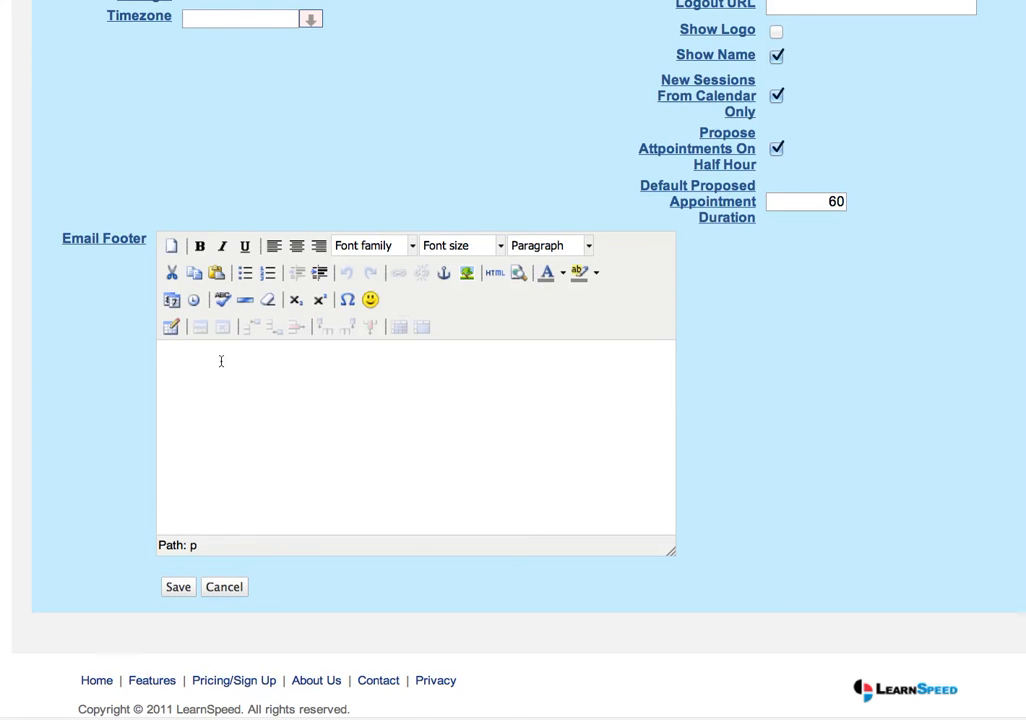
{"action": "type", "text": "Wells Academics"}
- Open the feedback and bug report form, view its request Type options, and cancel without submitting
{"action": "scroll", "coordinate": [399, 467], "scroll_direction": "up", "scroll_amount": 1}
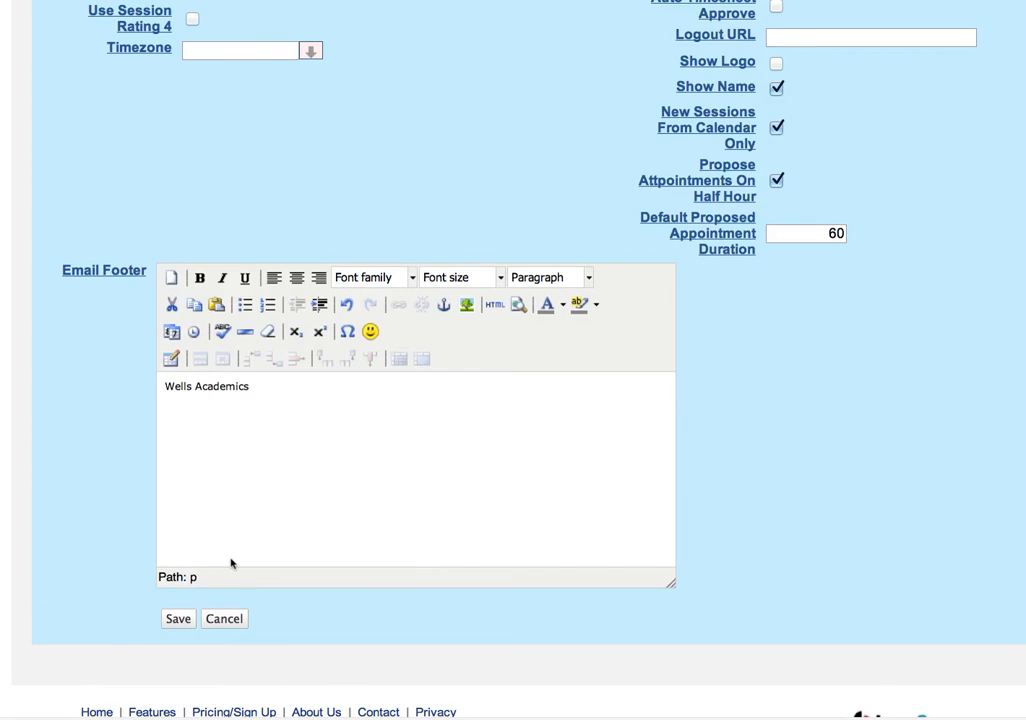
{"action": "scroll", "coordinate": [280, 529], "scroll_direction": "up", "scroll_amount": 5}
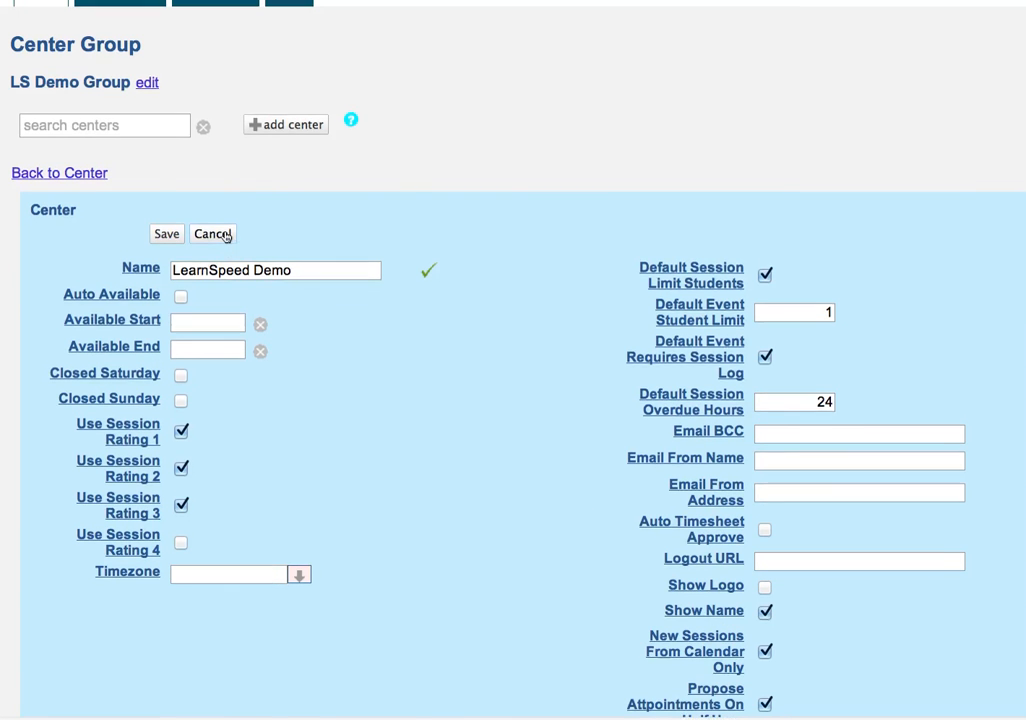
{"action": "scroll", "coordinate": [226, 235], "scroll_direction": "up", "scroll_amount": 2}
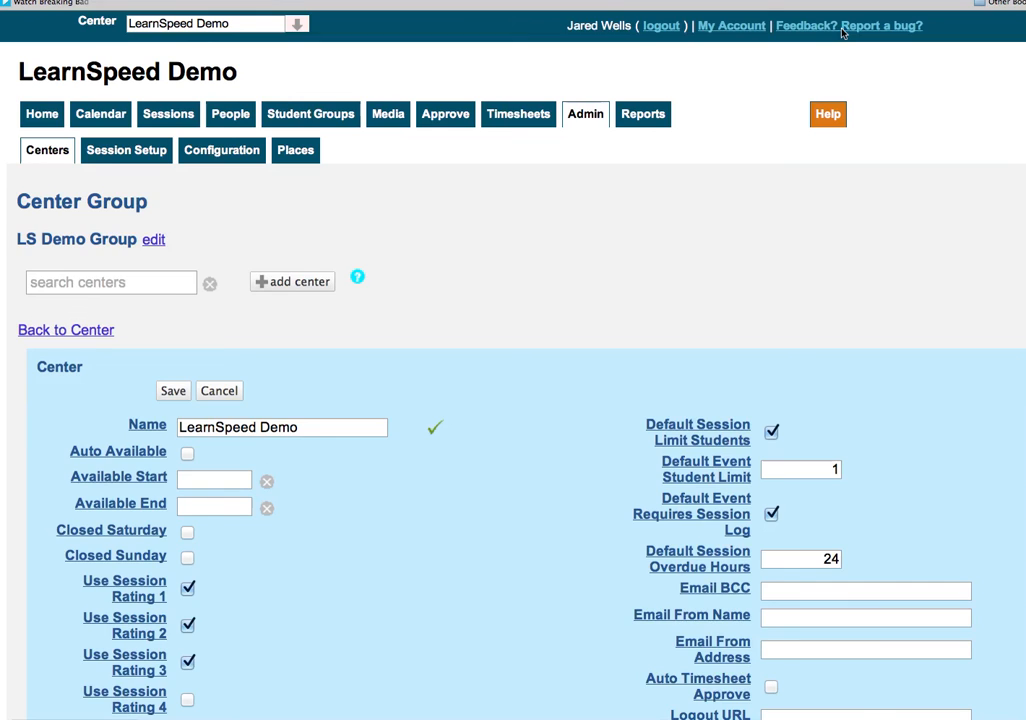
{"action": "left_click", "coordinate": [843, 28]}
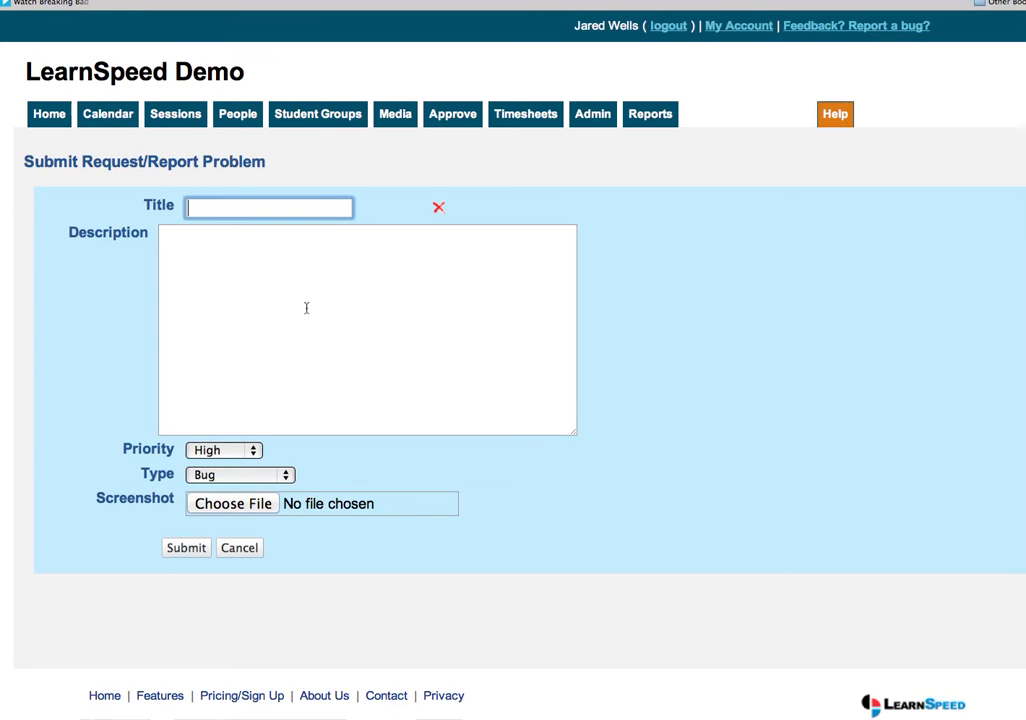
{"action": "left_click", "coordinate": [193, 476]}
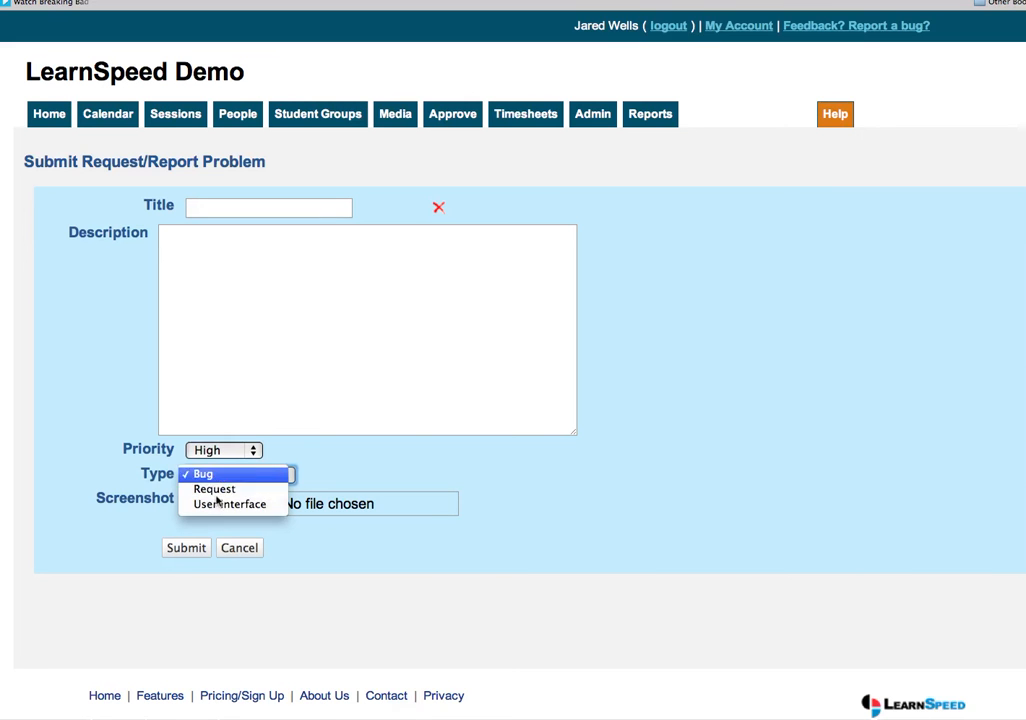
{"action": "left_click", "coordinate": [233, 552]}
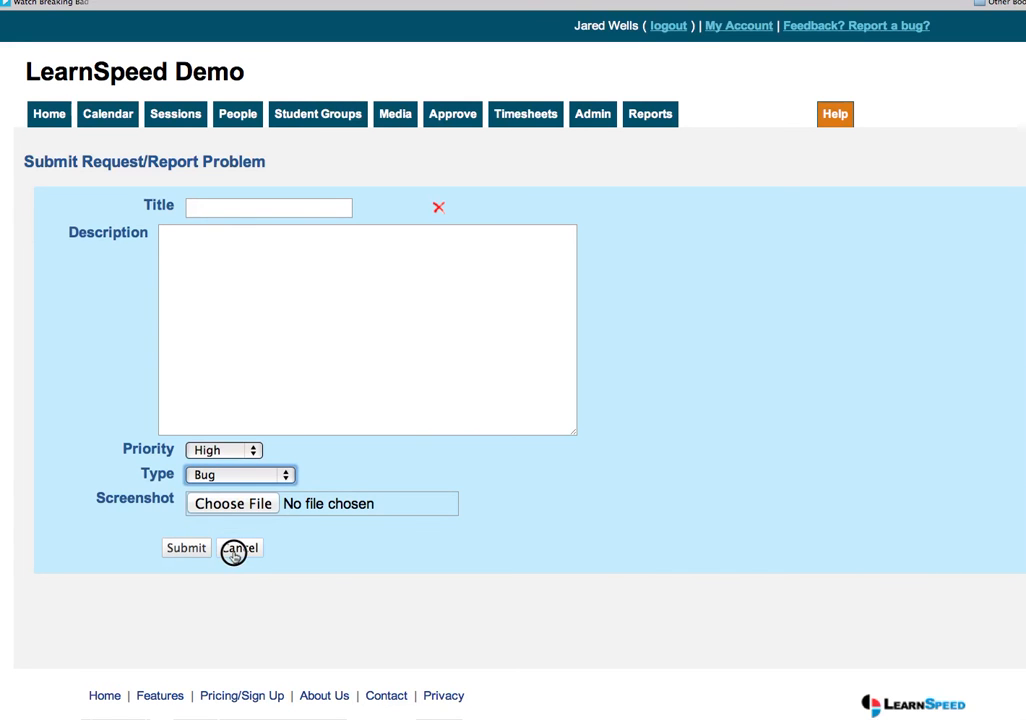